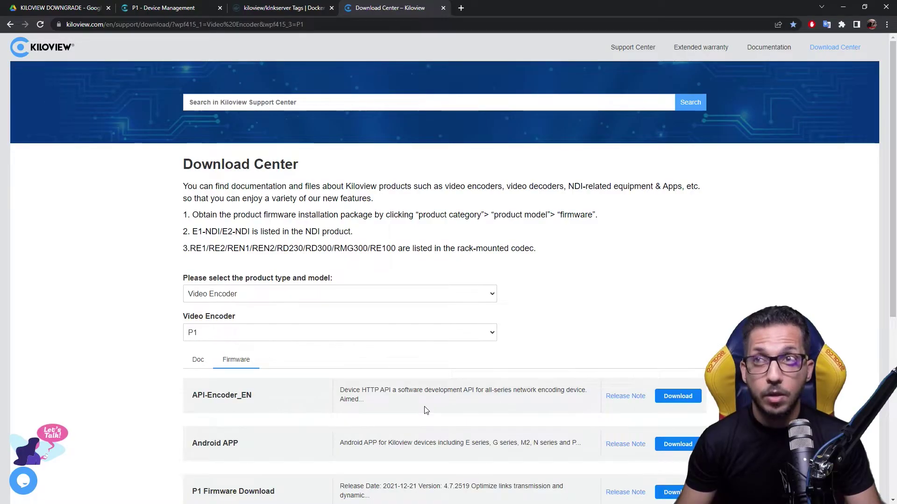
# Highlight the P1 firmware version 4.7.2519, then go to the encoder's device management page
pyautogui.scroll(-2, 435, 317)
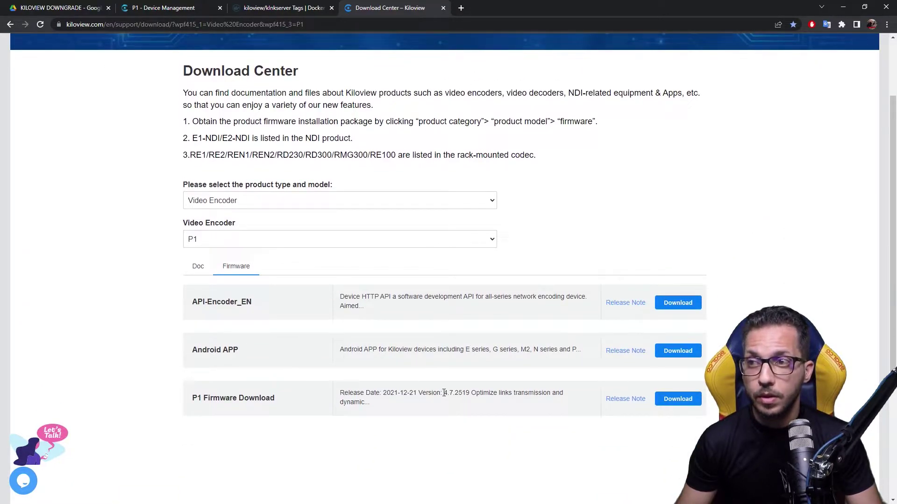
pyautogui.moveTo(444, 393); pyautogui.dragTo(464, 393)
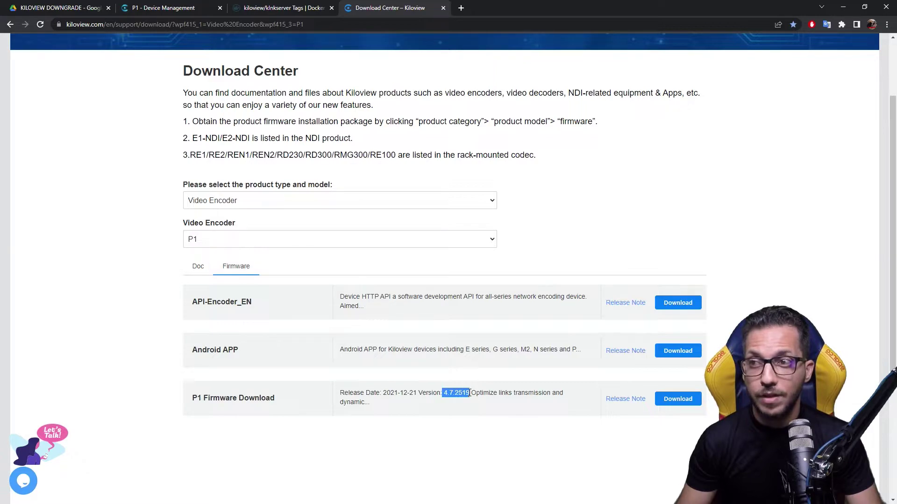
pyautogui.click(293, 9)
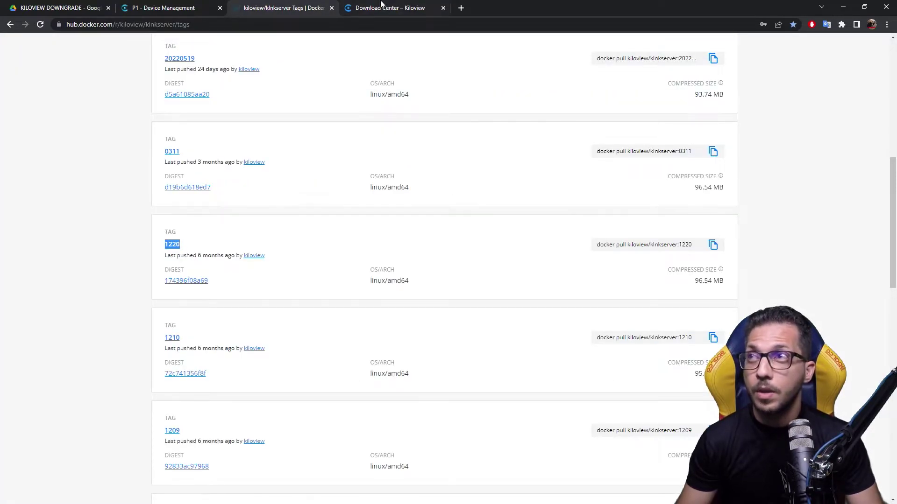
pyautogui.click(163, 8)
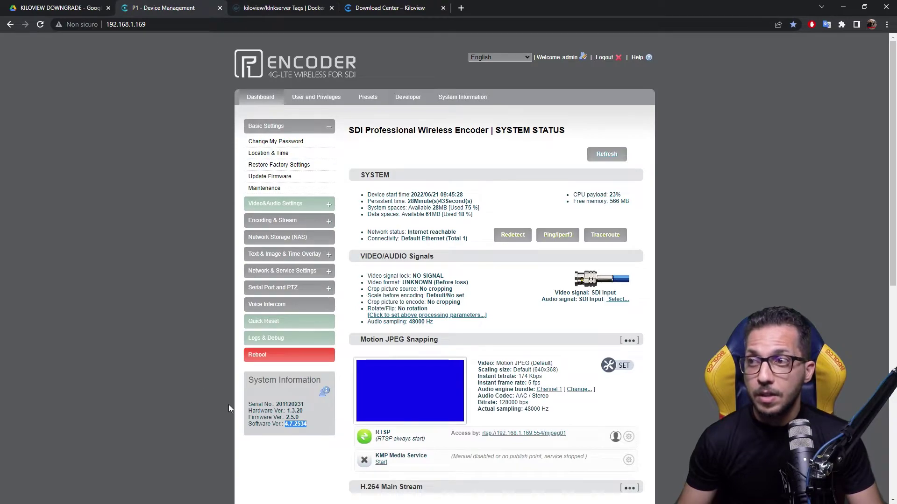
# Highlight the installed software version 4.7.2534, then return to the Docker Hub klnkserver tags
pyautogui.click(271, 454)
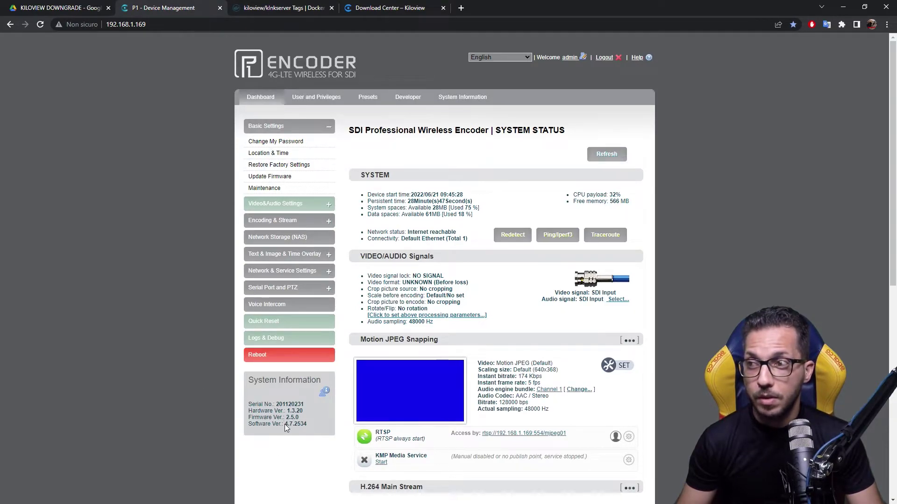
pyautogui.moveTo(285, 424); pyautogui.dragTo(300, 432)
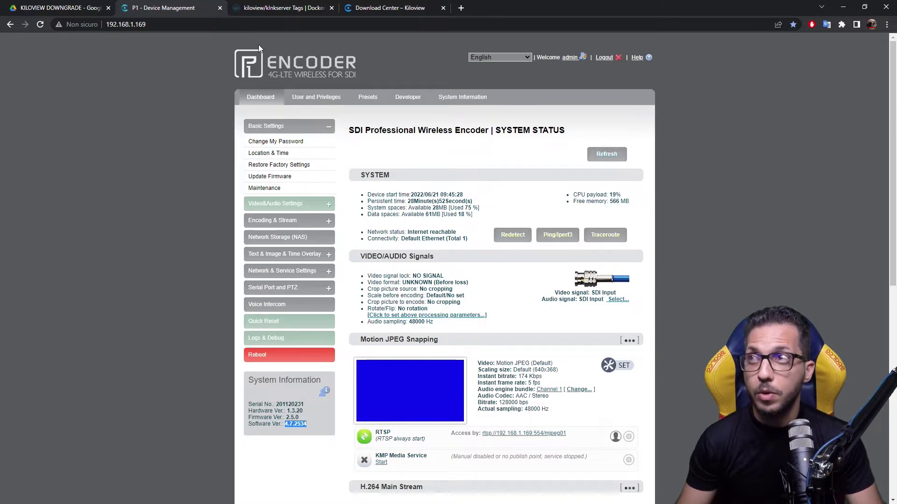
pyautogui.click(291, 8)
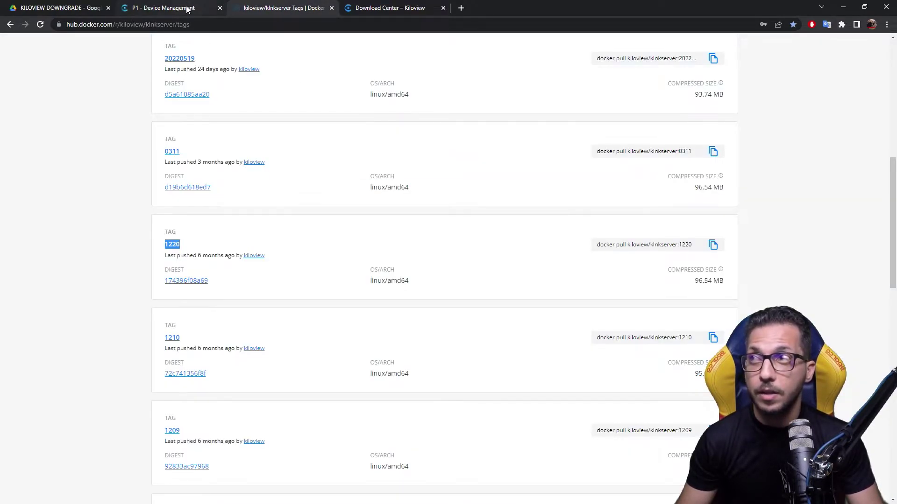
# Switch to the KILOVIEW DOWNGRADE Google Drive folder with Ctrl+1
pyautogui.hotkey('ctrl', '1')
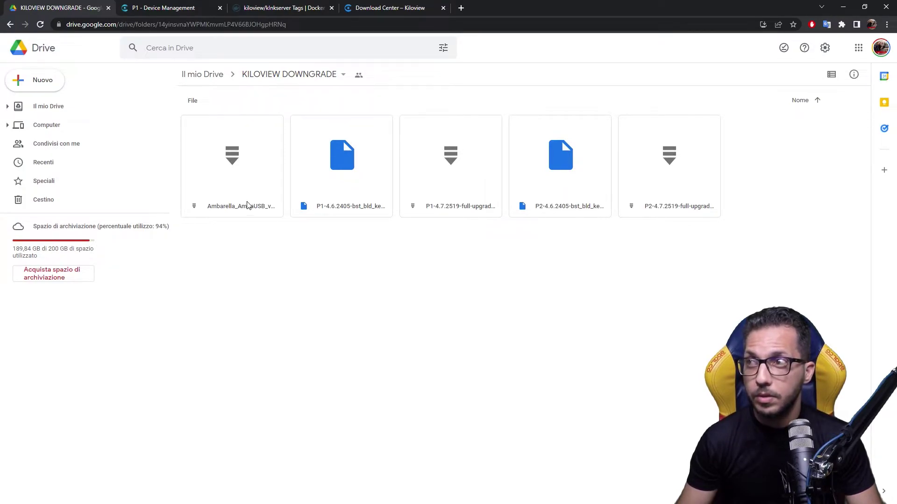
# Extract the Ambarella AmbaUSB v3.4.7 zip archive into Downloads
pyautogui.click(243, 177)
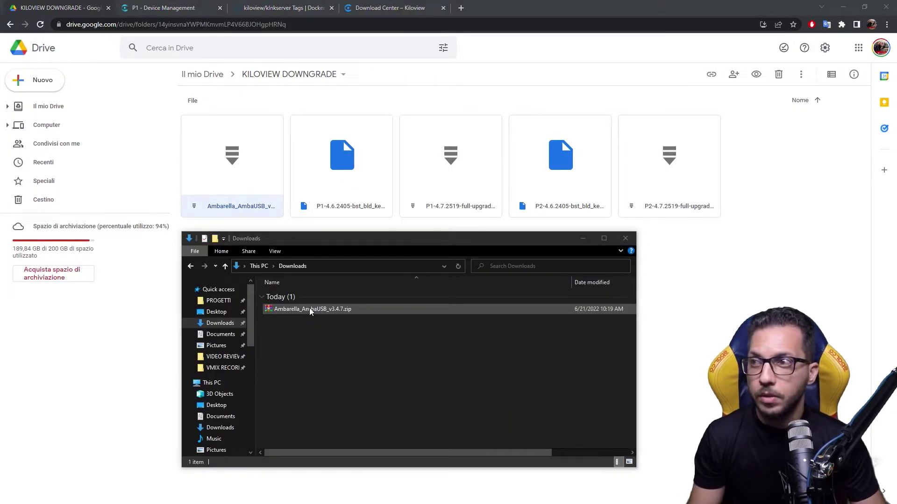
pyautogui.rightClick(308, 309)
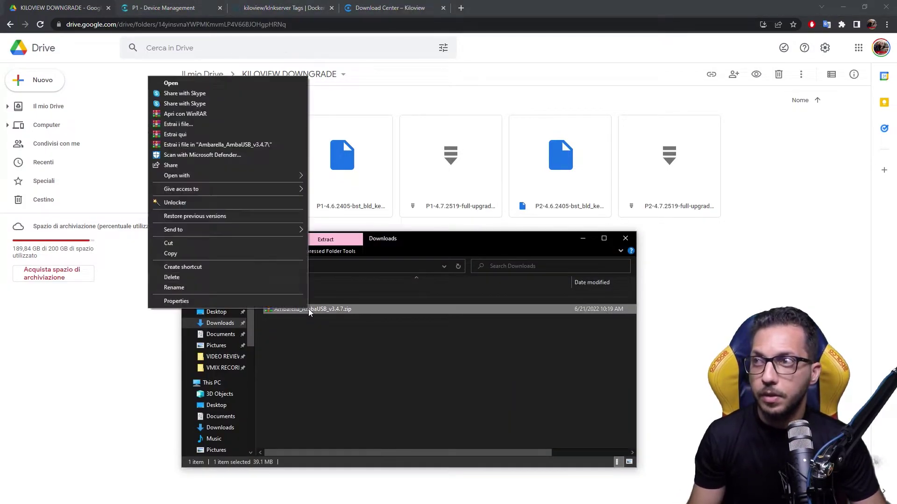
pyautogui.click(209, 134)
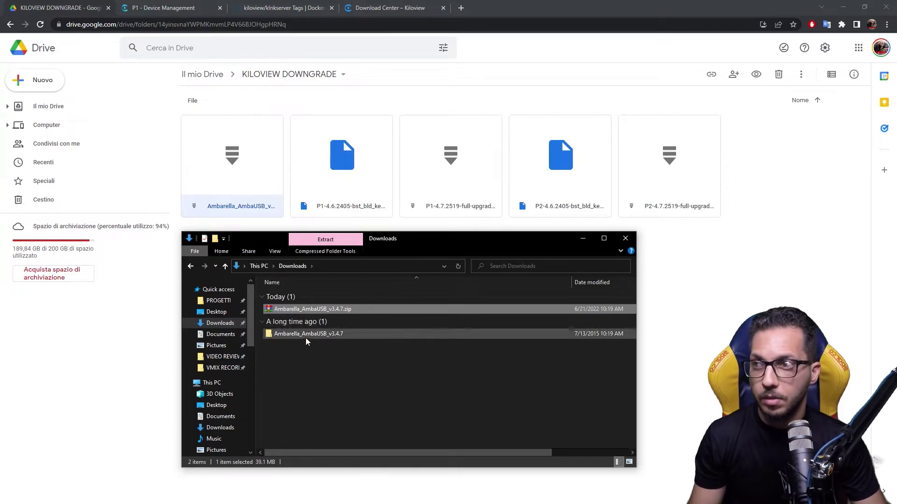
# Browse into Ambarella_AmbaUSB_v3.4.7 > Windows > Windows7&Above
pyautogui.doubleClick(305, 334)
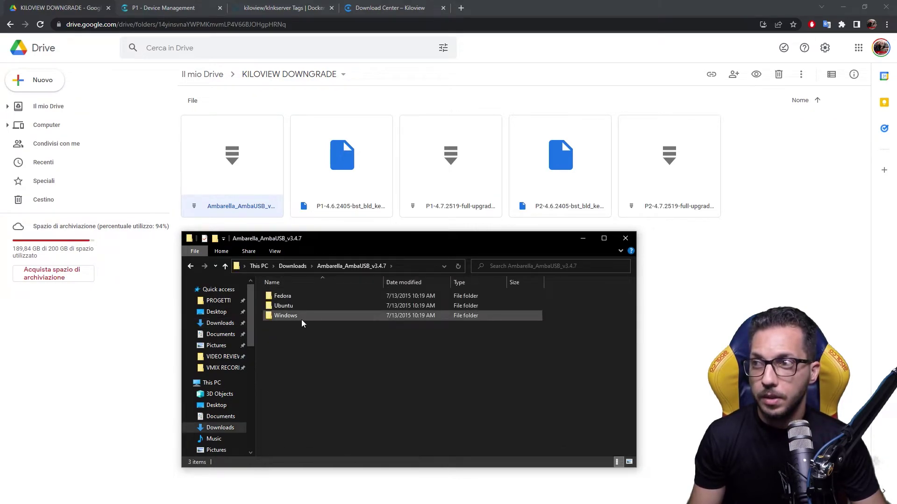
pyautogui.doubleClick(290, 316)
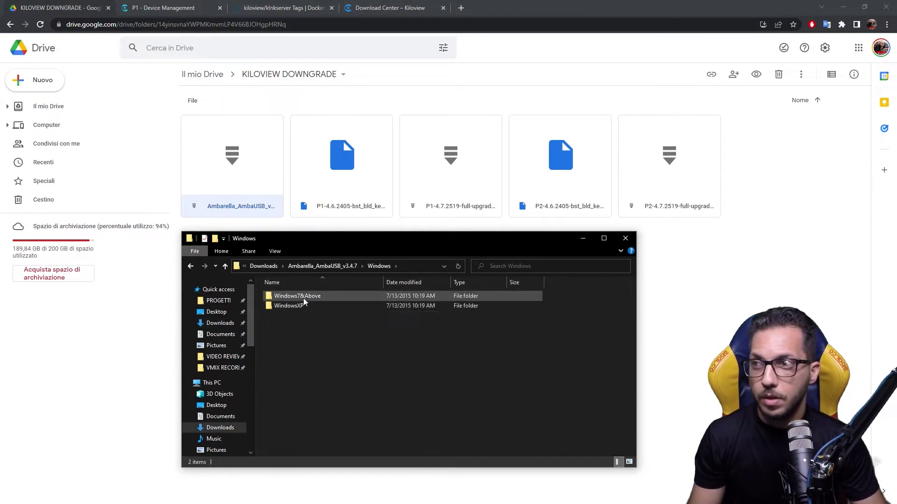
pyautogui.doubleClick(303, 297)
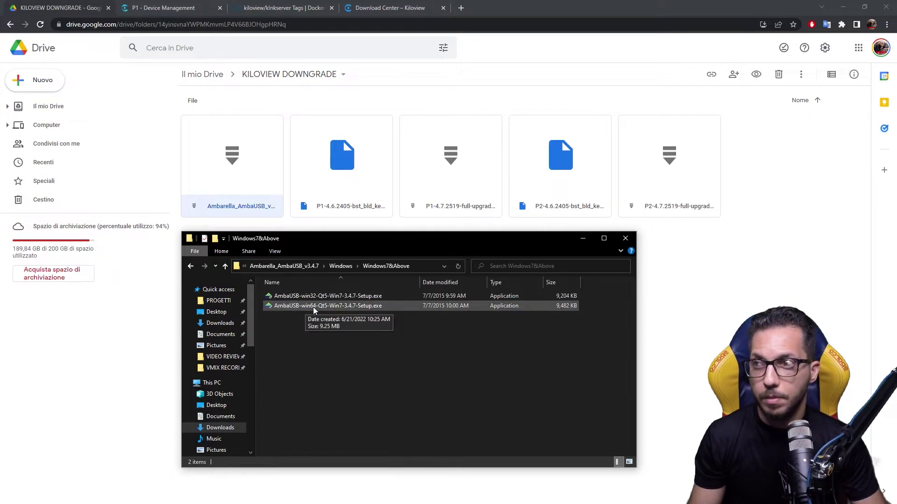
# Install the 64-bit AmbaUSB setup as administrator, including its USB device driver
pyautogui.rightClick(306, 306)
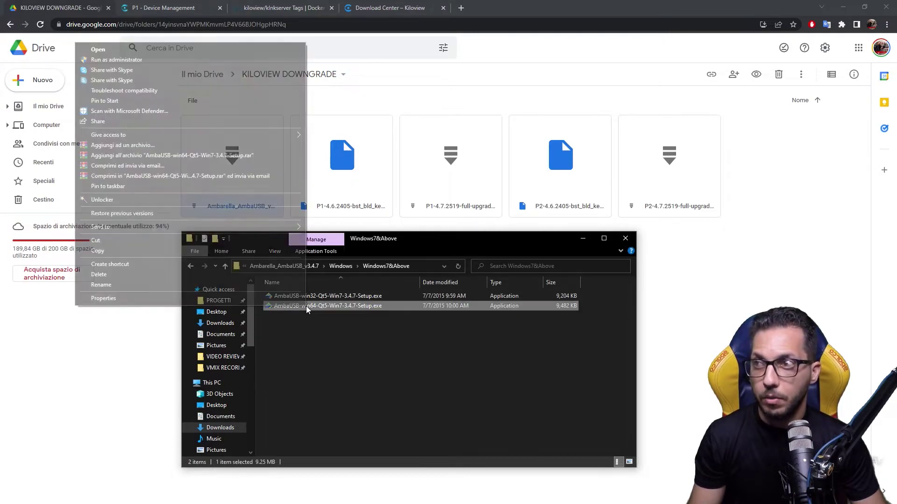
pyautogui.click(167, 63)
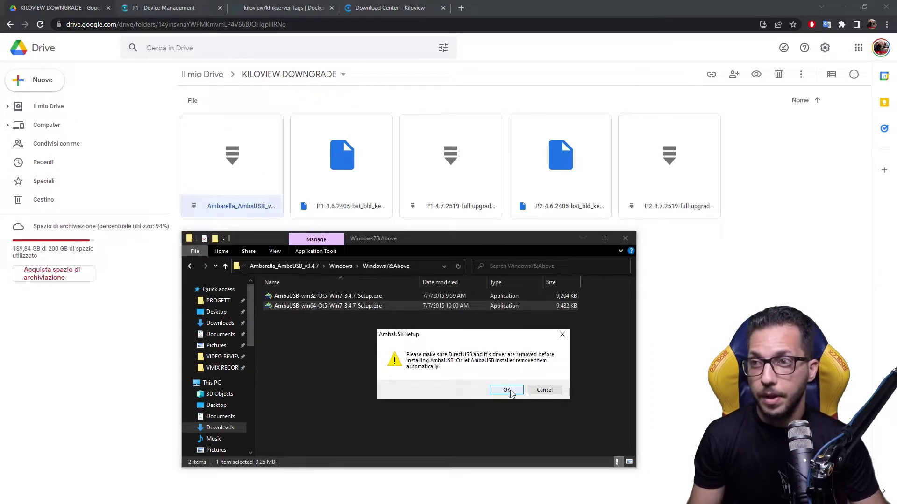
pyautogui.click(507, 390)
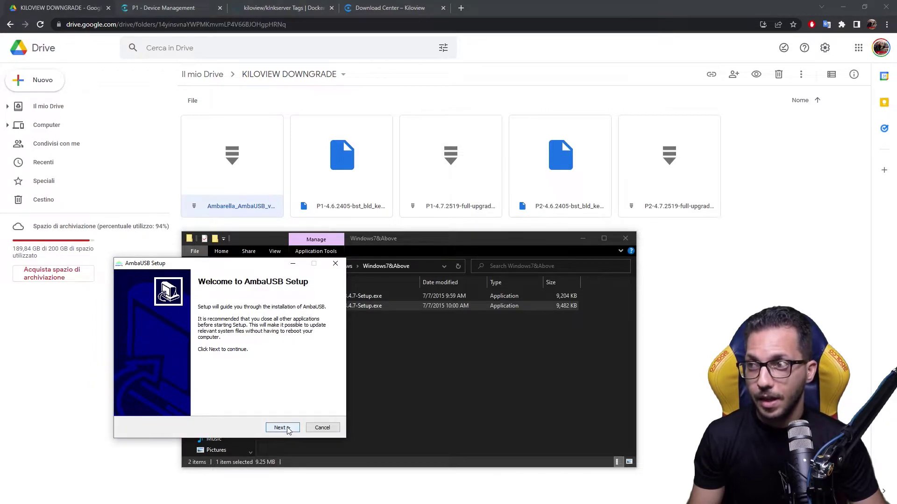
pyautogui.click(287, 428)
pyautogui.click(282, 427)
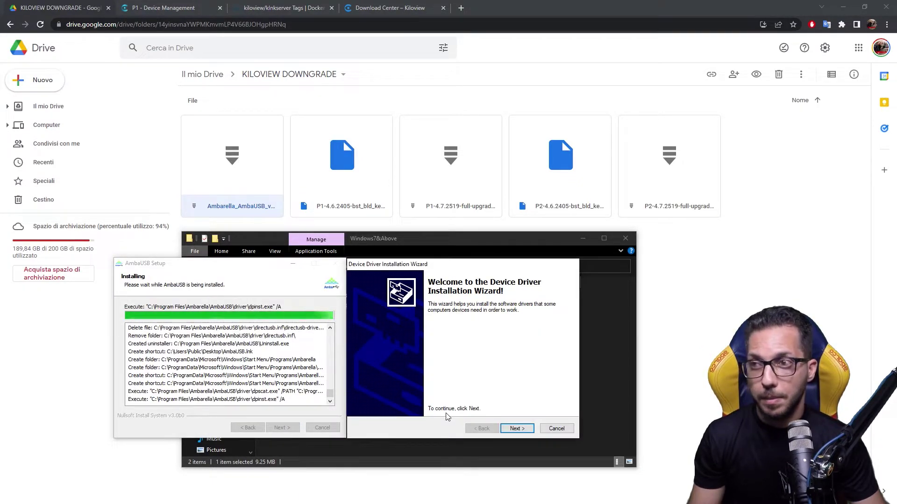
pyautogui.click(517, 429)
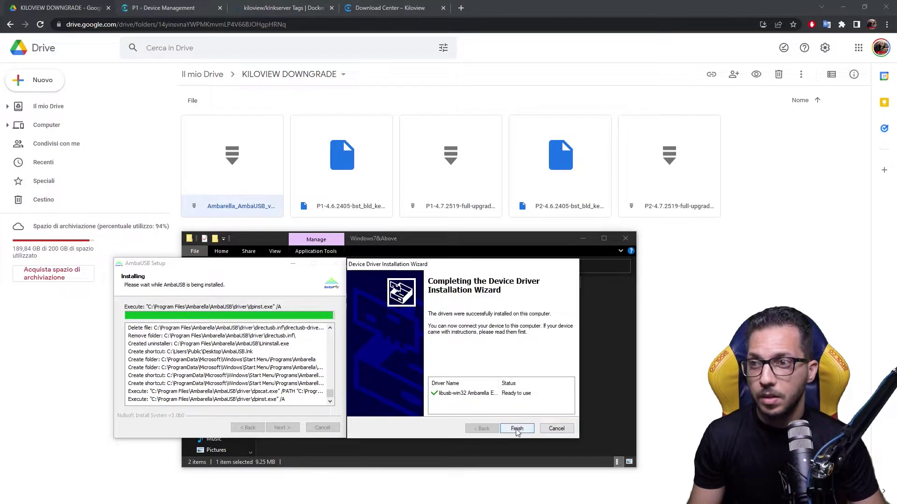
pyautogui.click(515, 429)
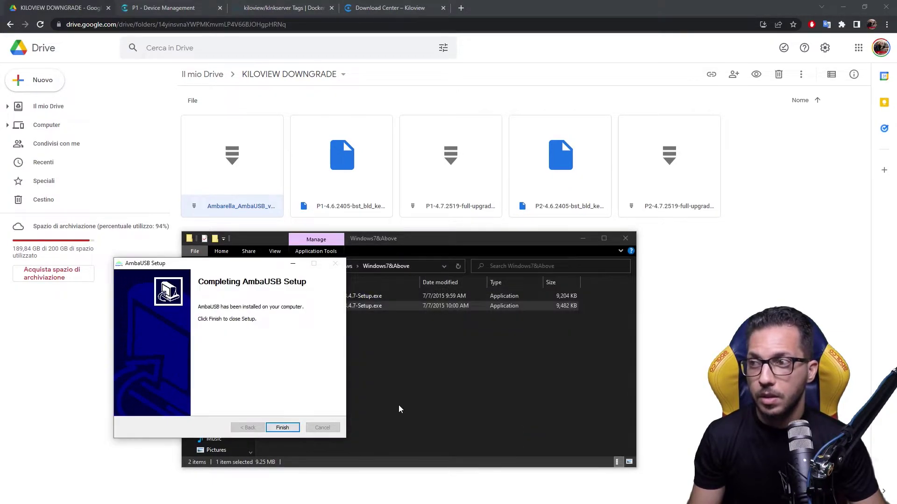
# Close the finished AmbaUSB installer and download the P1 4.6.2405 firmware from Drive
pyautogui.click(282, 429)
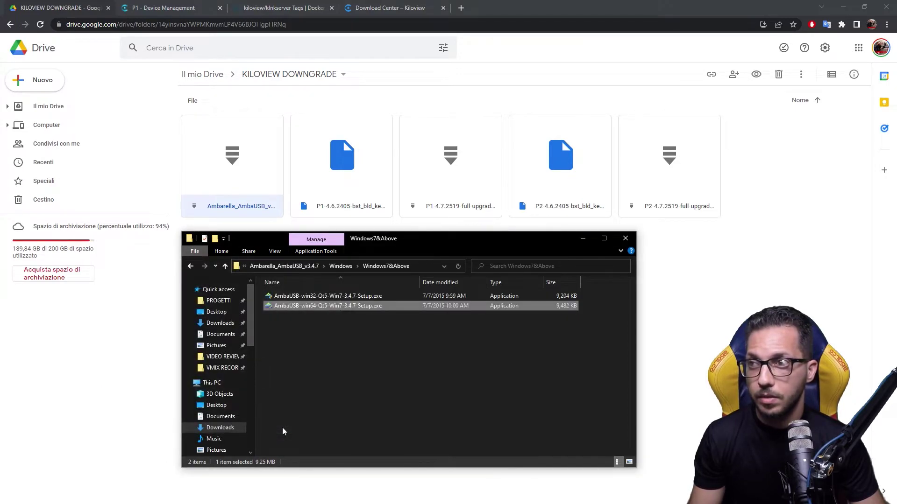
pyautogui.click(451, 331)
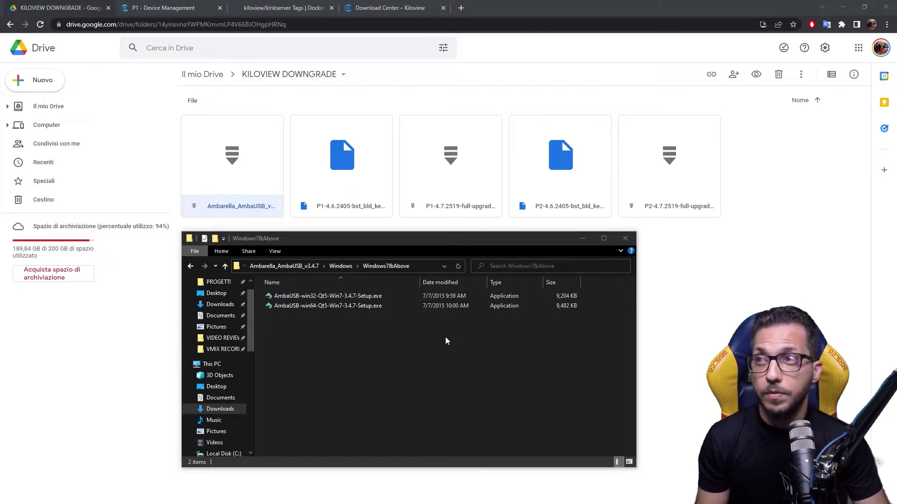
pyautogui.click(353, 168)
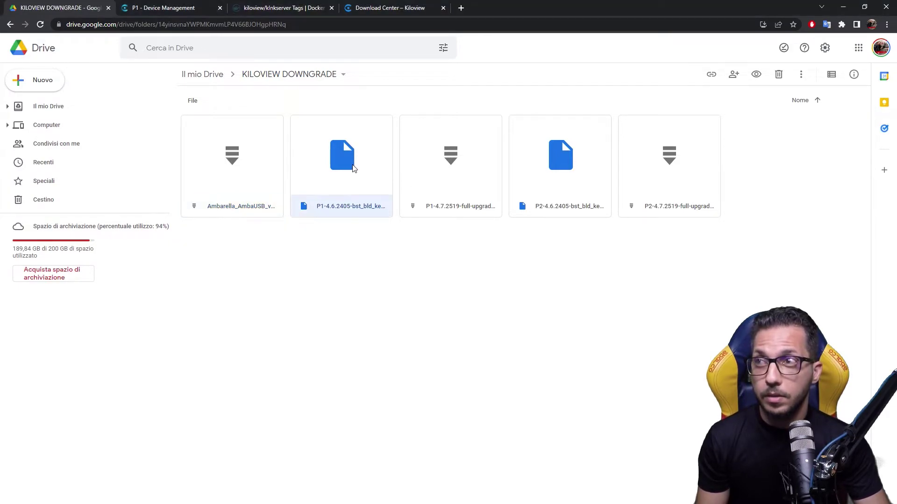
pyautogui.rightClick(353, 169)
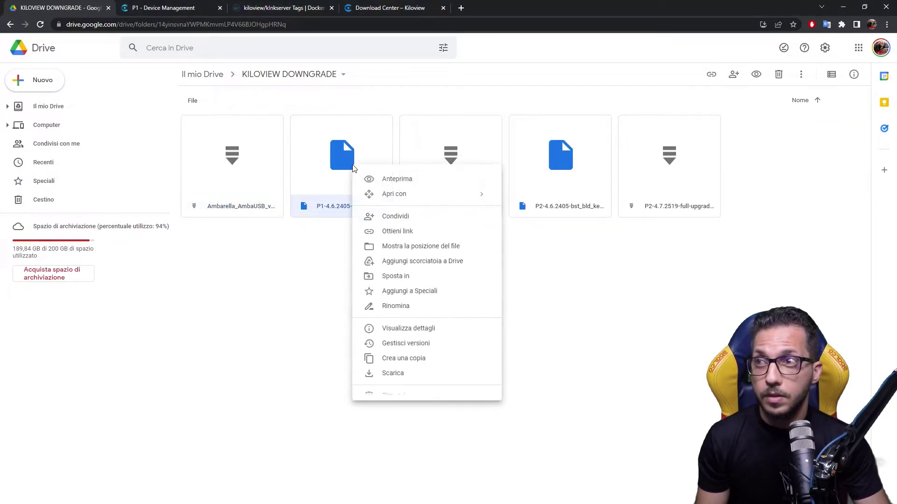
pyautogui.click(413, 378)
pyautogui.hotkey('alt', 'Tab')
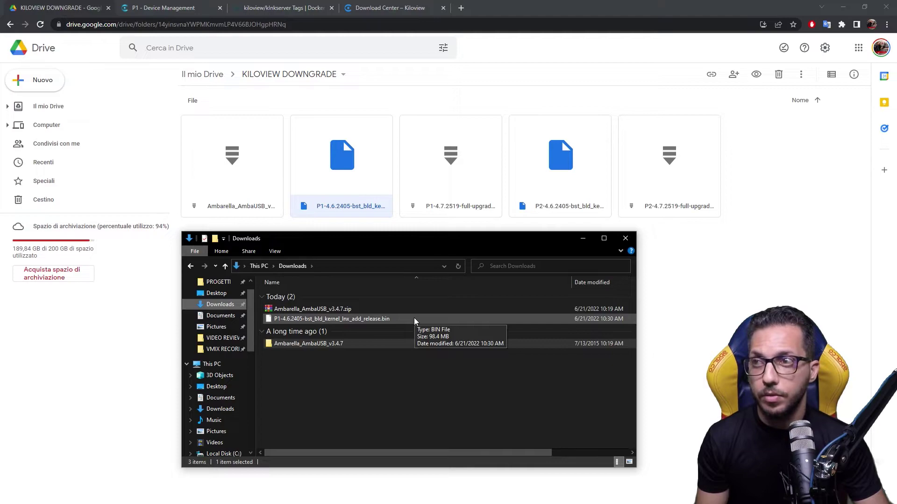
# Download P1-4.7.2519-full-upgrade.bin, accepting the virus-scan warning
pyautogui.rightClick(471, 192)
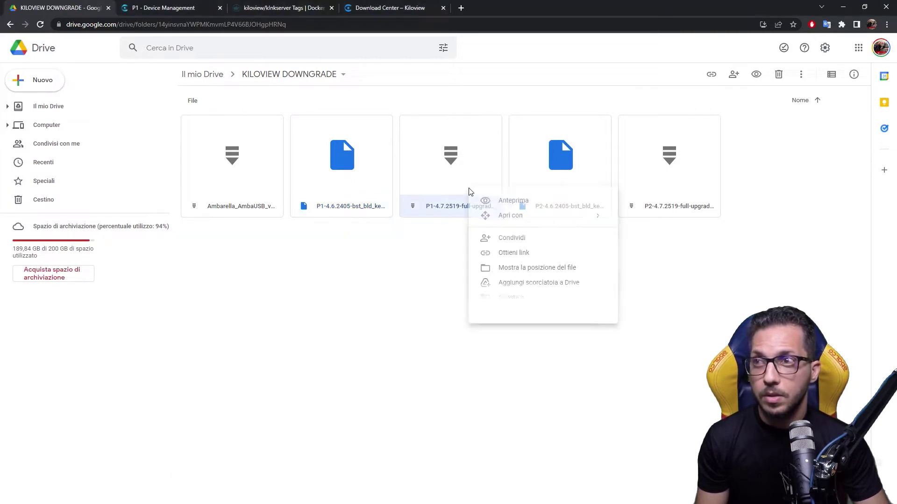
pyautogui.click(508, 398)
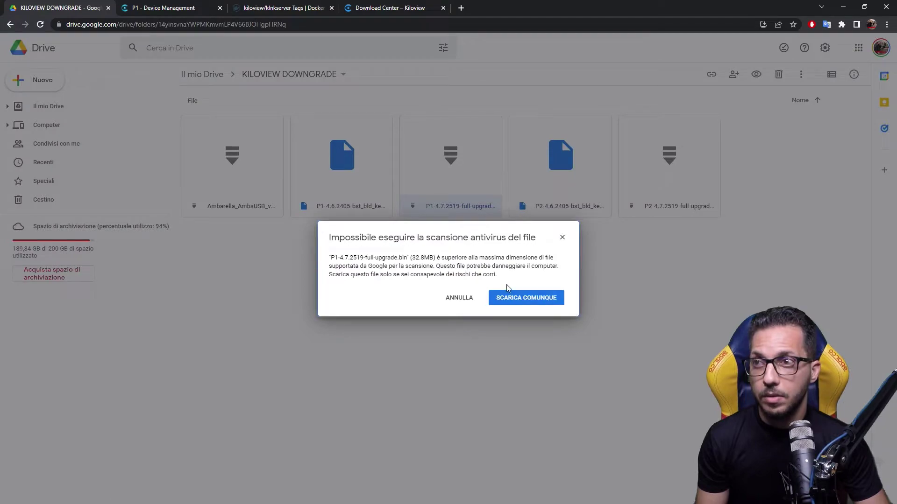
pyautogui.click(517, 295)
pyautogui.hotkey('alt', 'Tab')
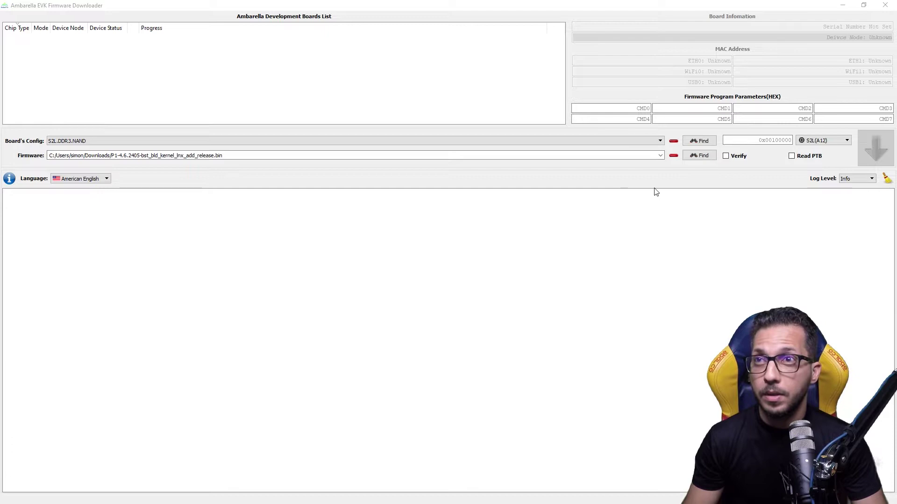
# Set board S2L.DDR3.NAND, chip S2L(A12), and load the P1-4.6.2405 kernel release firmware
pyautogui.click(574, 142)
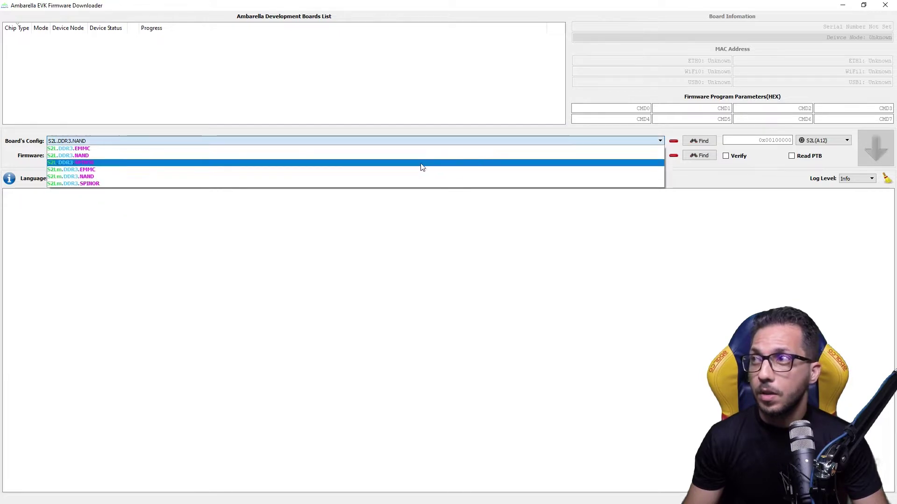
pyautogui.click(251, 157)
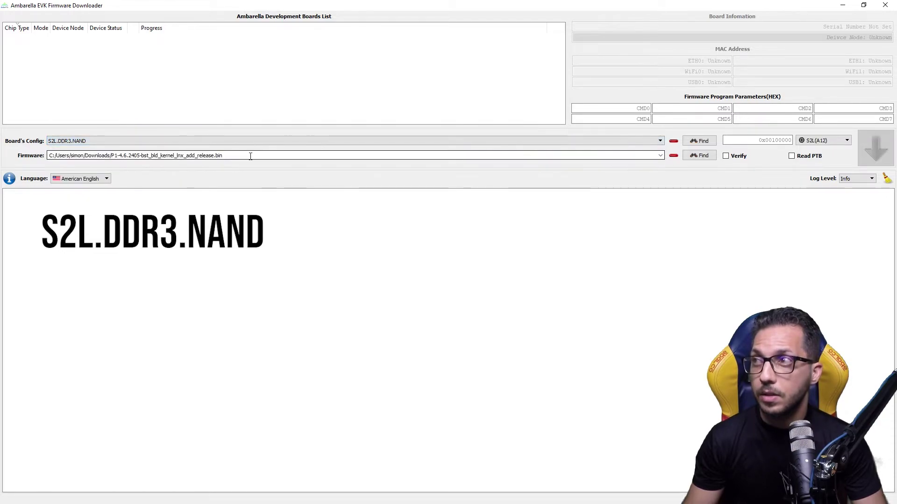
pyautogui.click(834, 142)
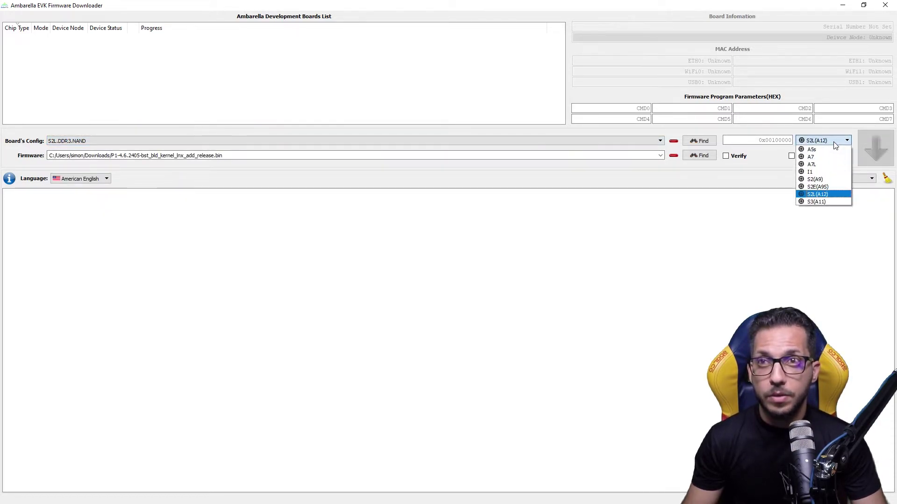
pyautogui.click(838, 195)
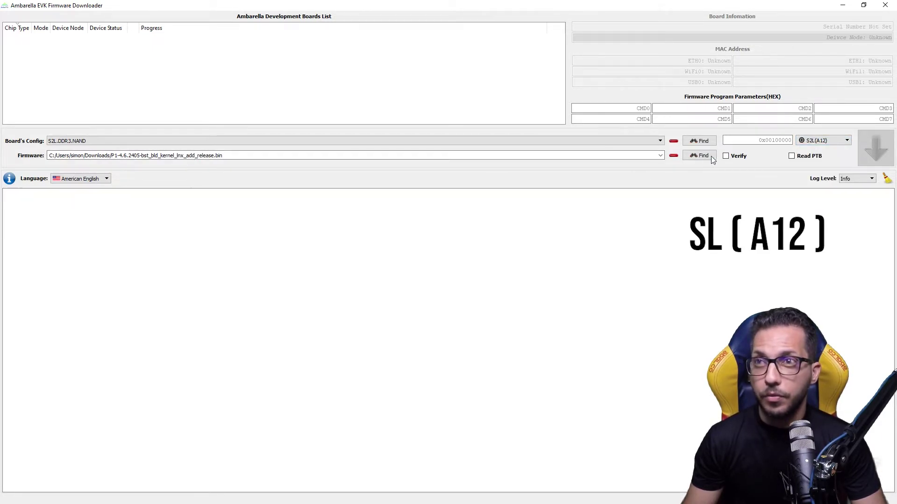
pyautogui.click(699, 155)
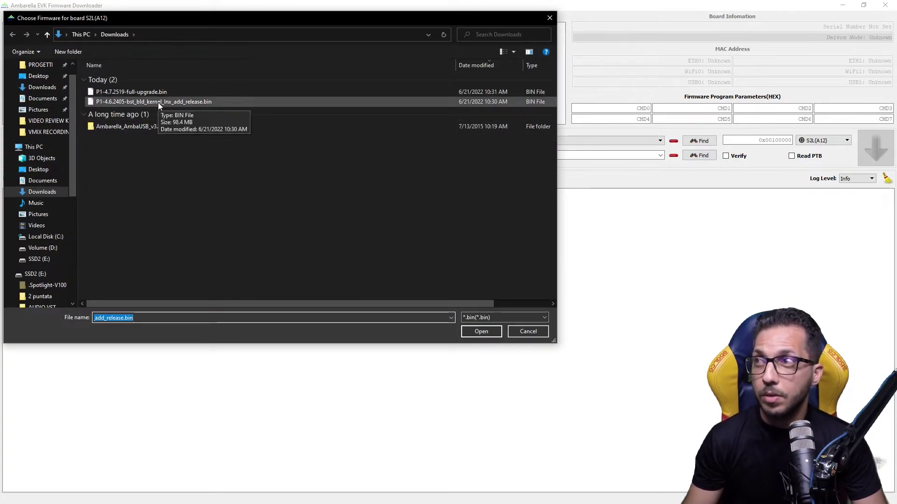
pyautogui.click(132, 103)
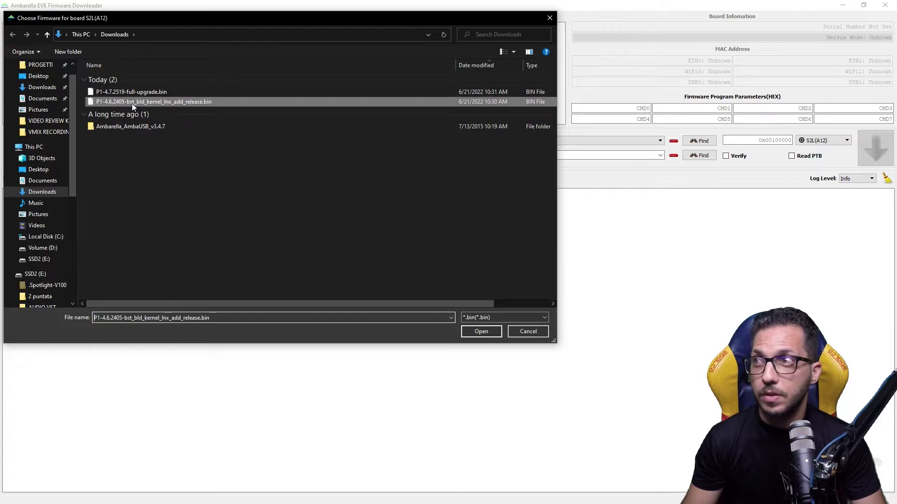
pyautogui.click(481, 333)
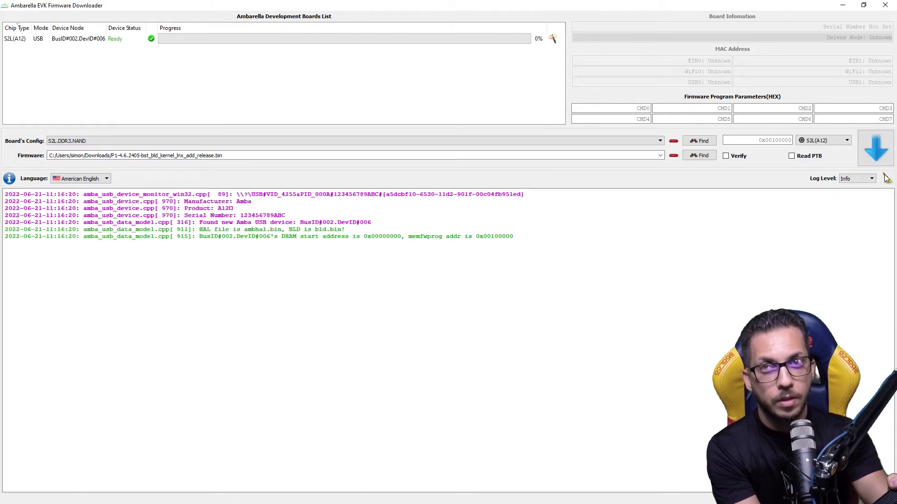
# Start flashing the 4.6.2405 firmware to the Ready S2L(A12) board
pyautogui.click(877, 163)
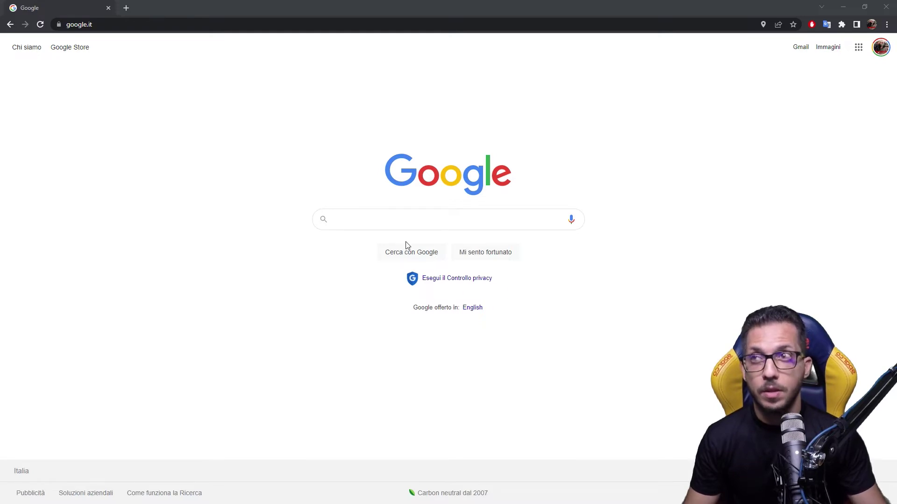
# Go to 192.168.1.168 and sign in to the encoder's web interface
pyautogui.click(121, 25)
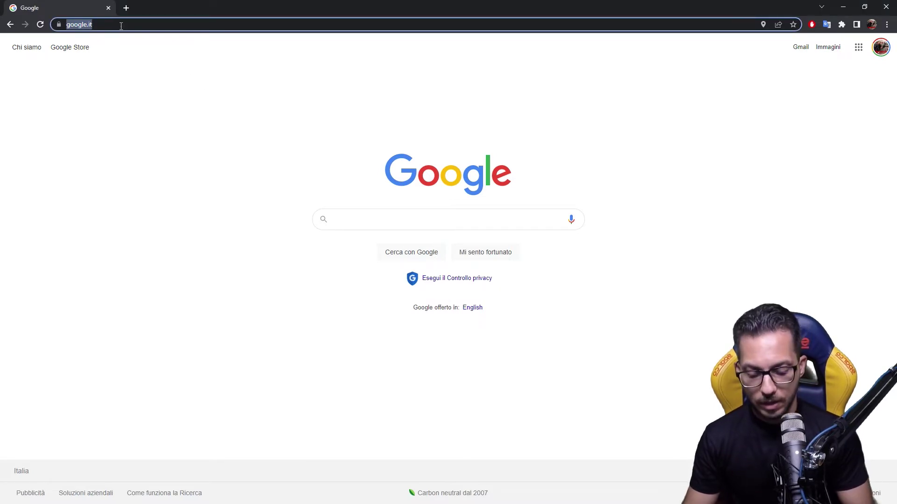
pyautogui.write('192.16')
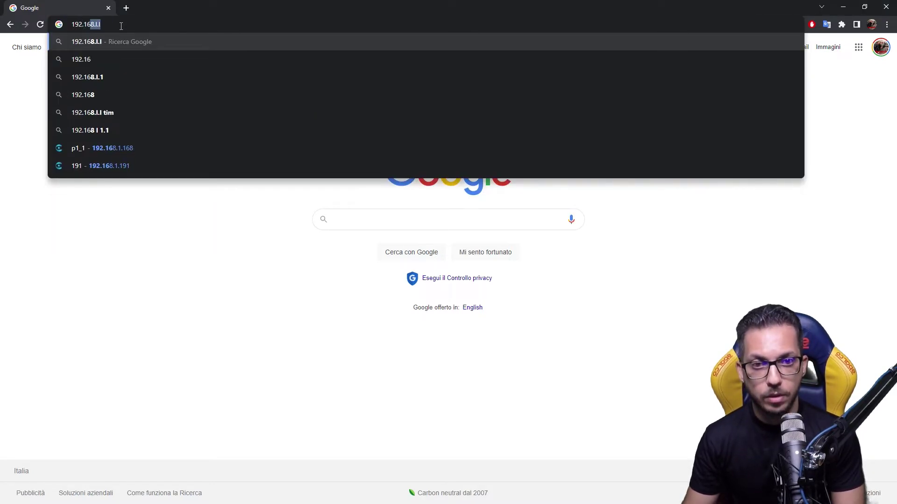
pyautogui.write('8.1.168')
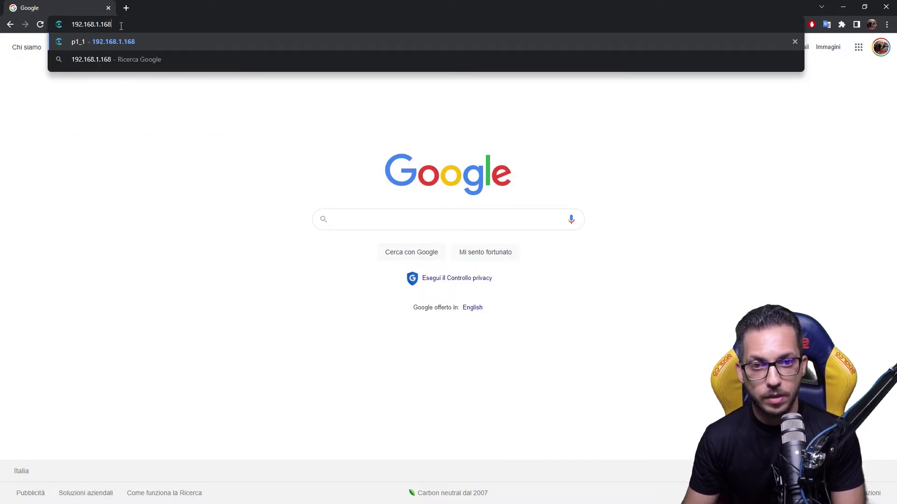
pyautogui.press('Return')
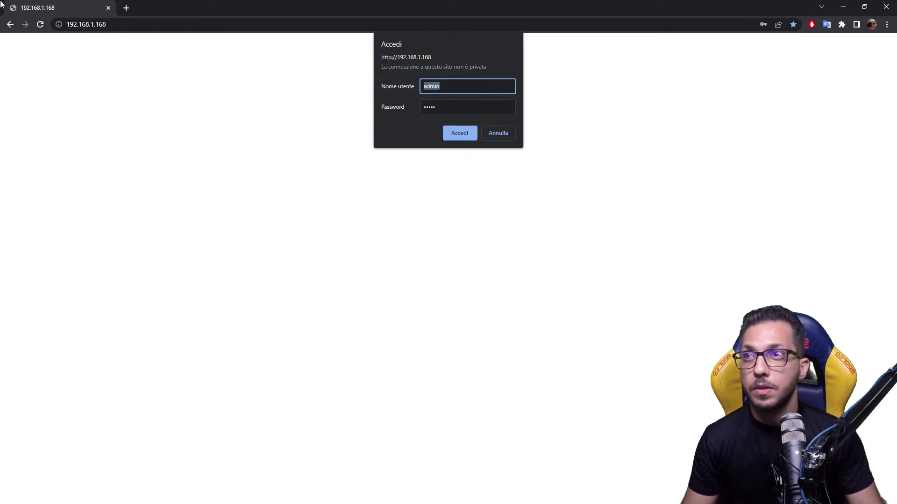
pyautogui.click(461, 133)
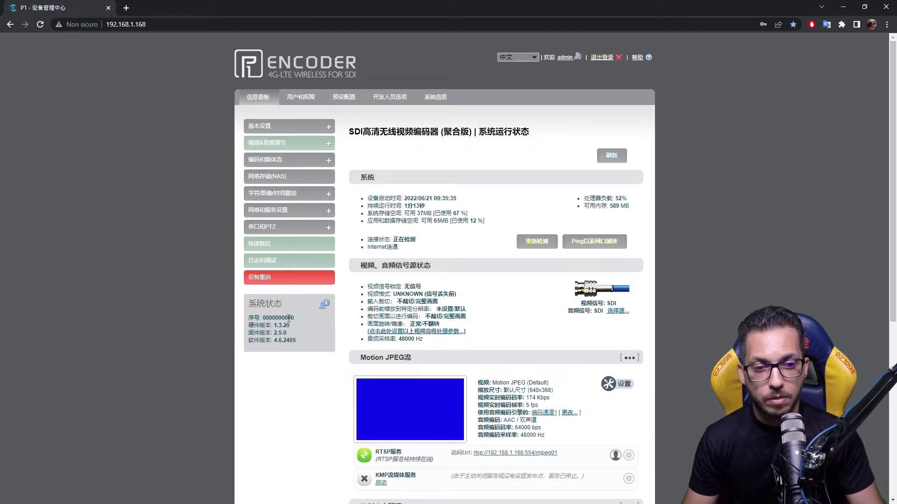
# Enter the device's authorization code via the serial number and confirm it
pyautogui.click(276, 317)
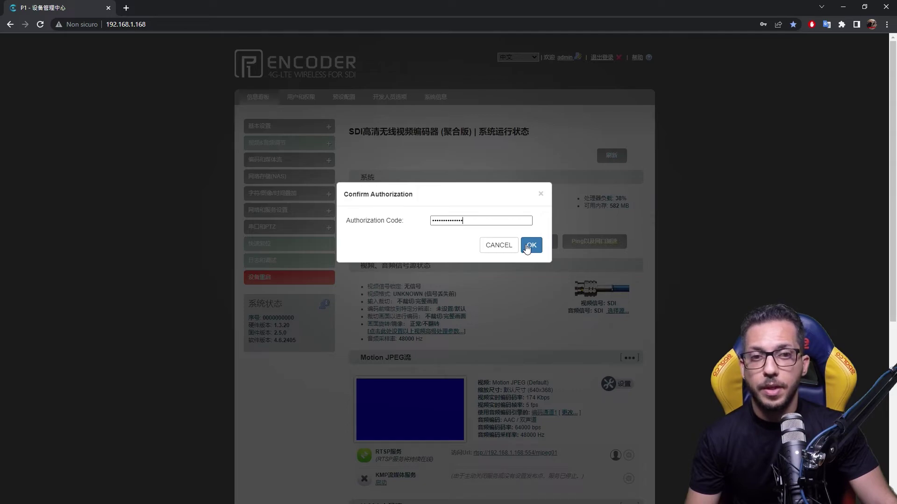
pyautogui.click(526, 246)
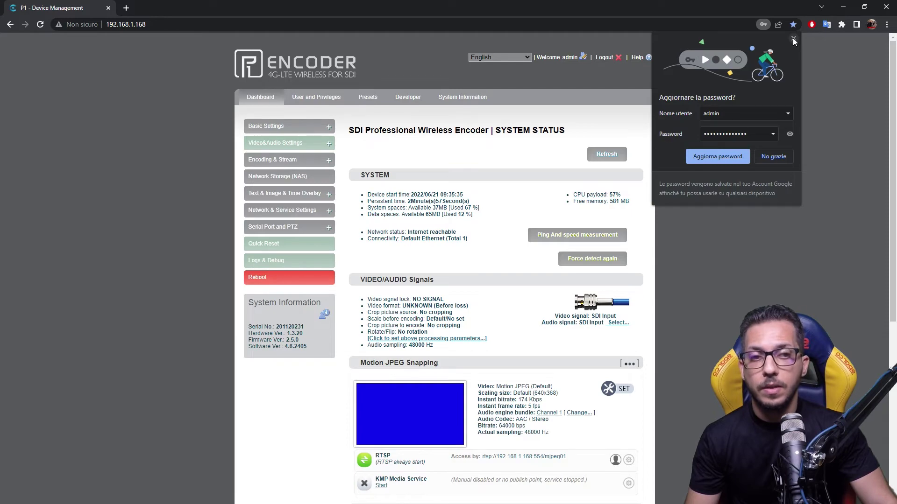
# Dismiss the saved-password prompt and go to Basic Settings > Update Firmware
pyautogui.click(793, 40)
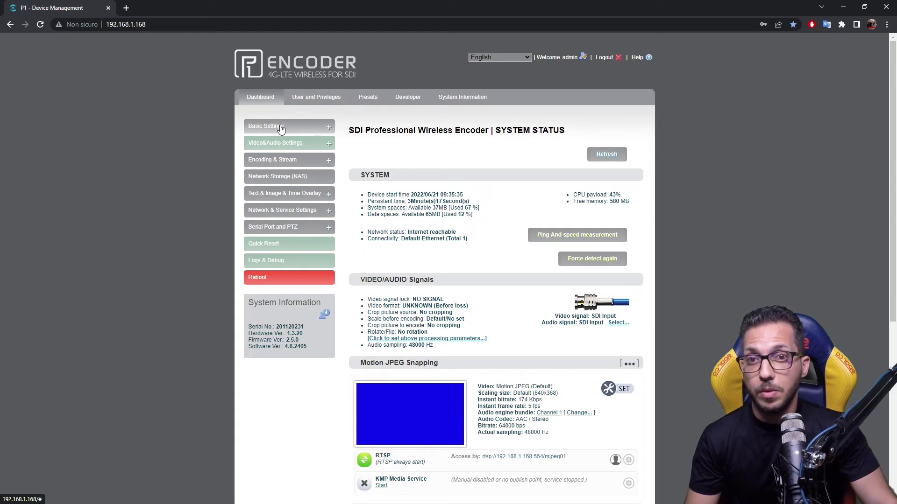
pyautogui.click(281, 128)
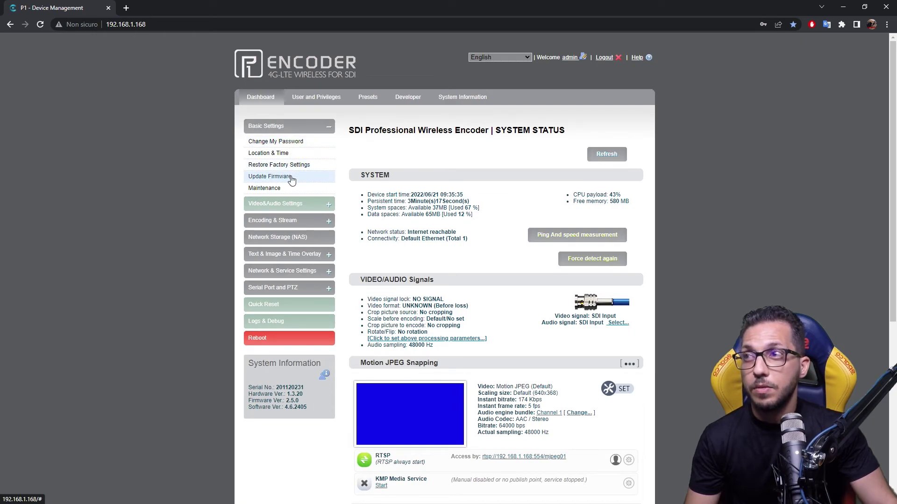
pyautogui.click(270, 176)
# Choose P1-4.7.2519-full-upgrade.bin from Downloads and upload it to the encoder
pyautogui.click(443, 218)
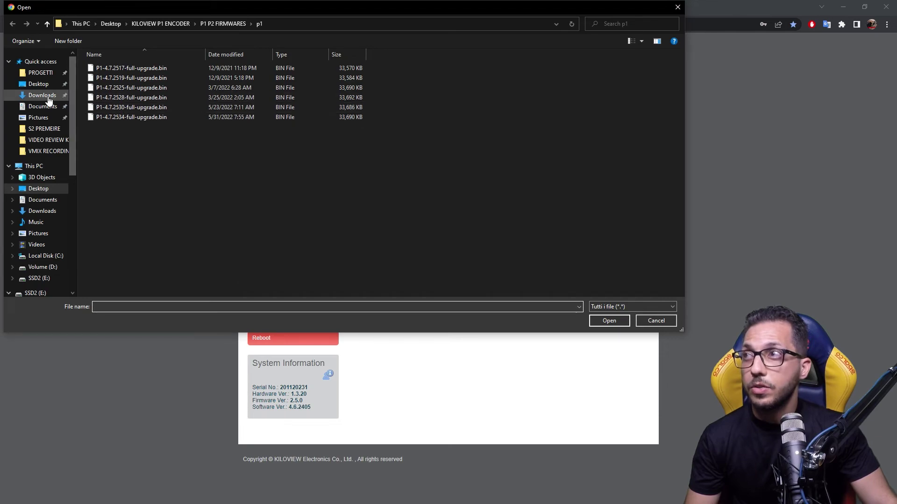
pyautogui.click(42, 96)
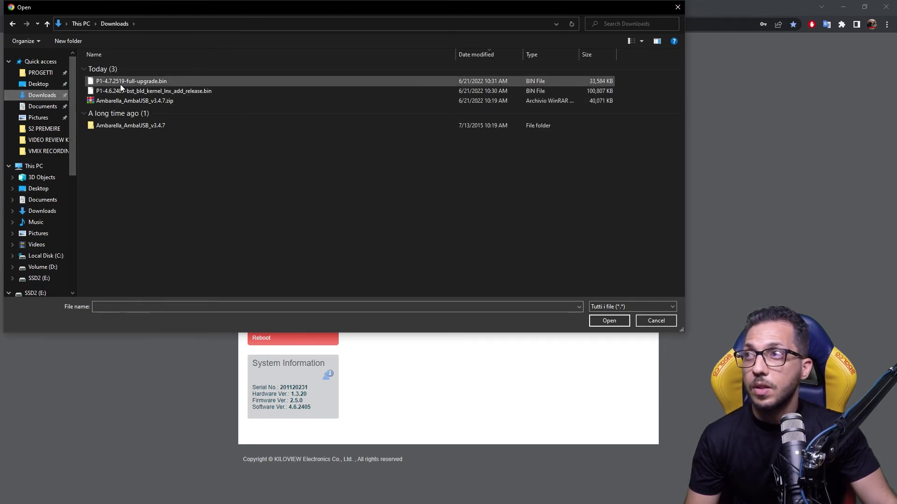
pyautogui.click(120, 83)
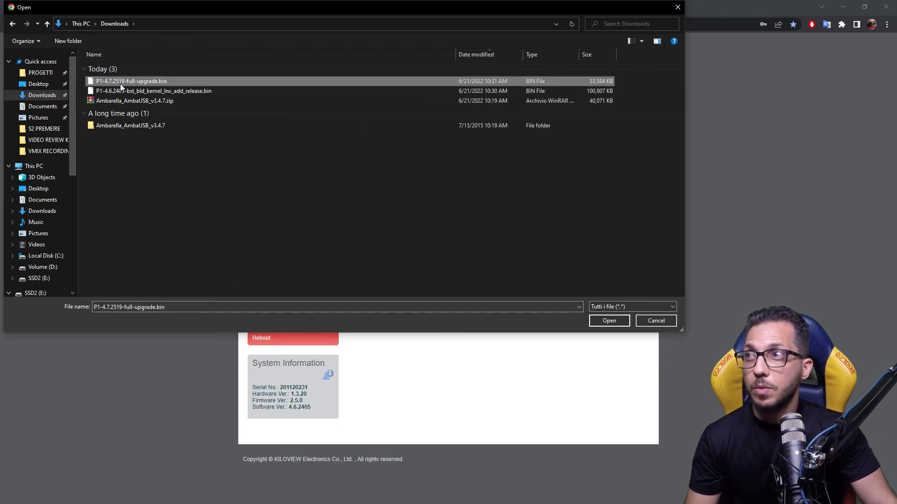
pyautogui.click(607, 321)
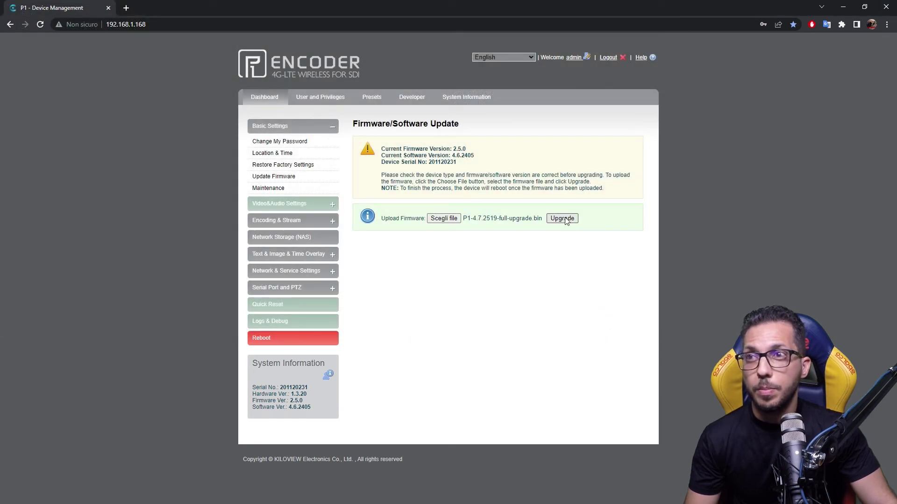
pyautogui.click(563, 219)
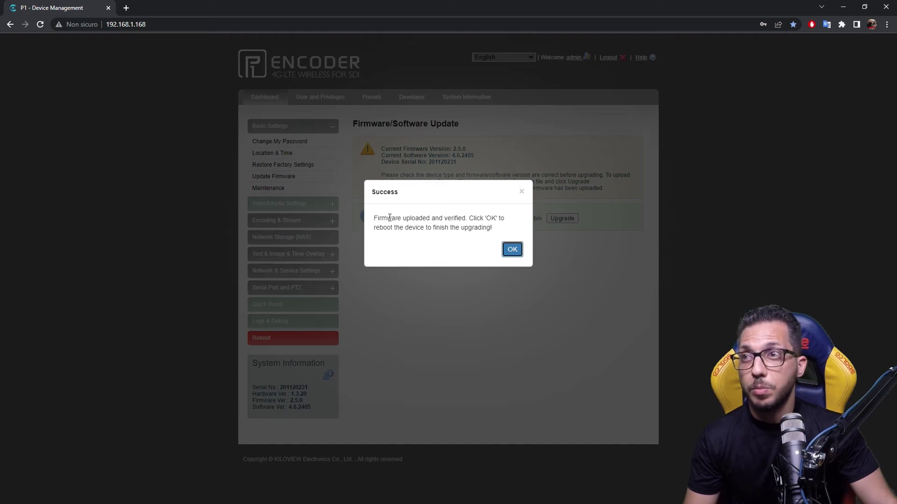
# Confirm the reboot, then highlight software version 4.7.2519 in System Information
pyautogui.click(512, 250)
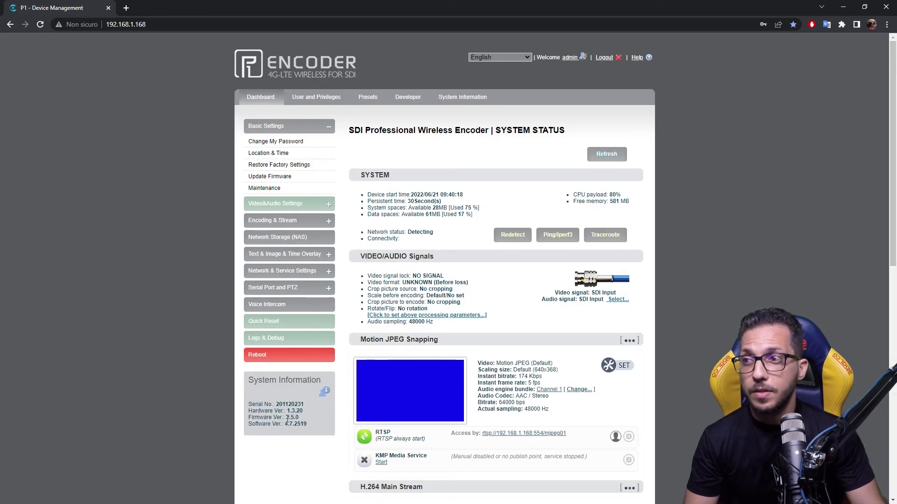
pyautogui.moveTo(285, 426); pyautogui.dragTo(307, 427)
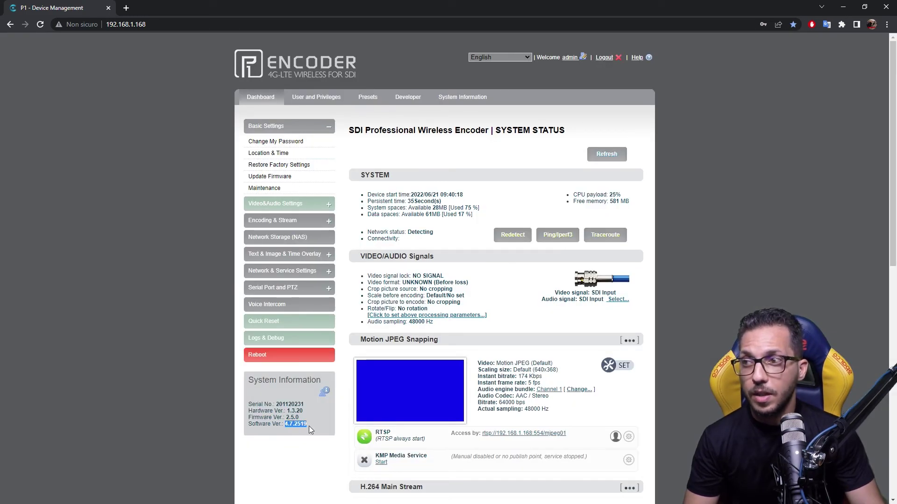